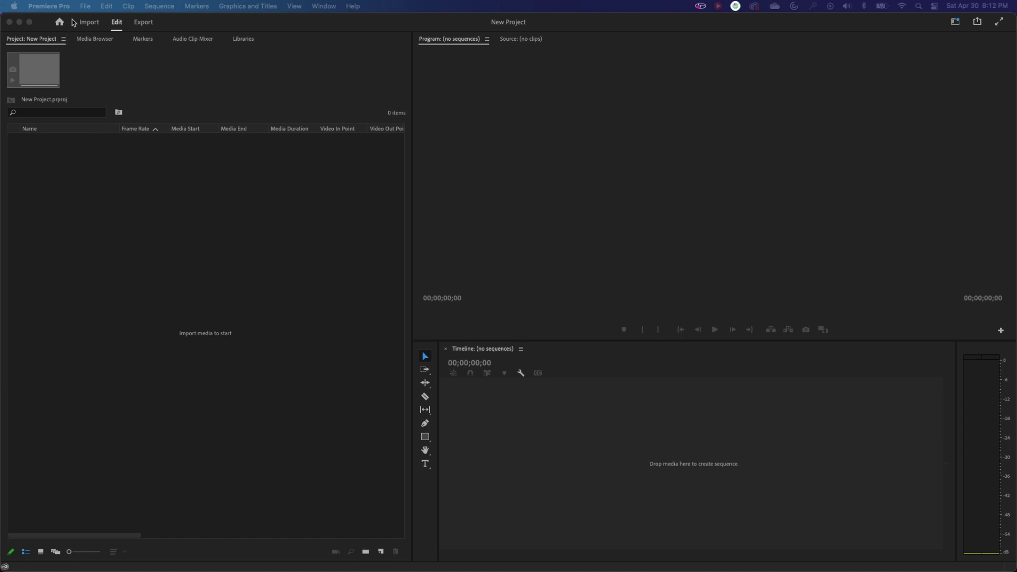
# Open Project Settings on the General tab from the File menu
pyautogui.click(107, 195)
pyautogui.click(85, 6)
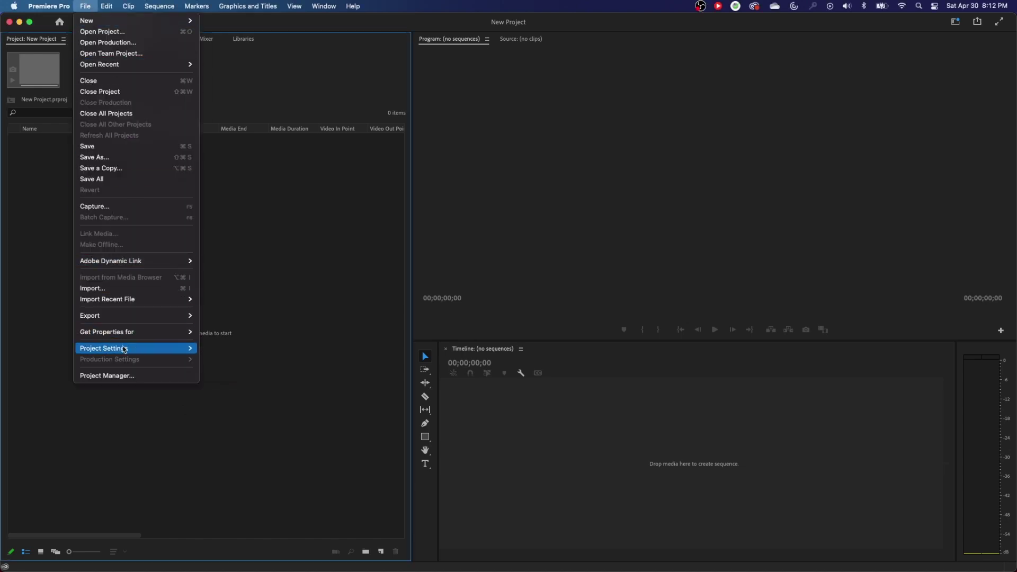
pyautogui.moveTo(125, 349)
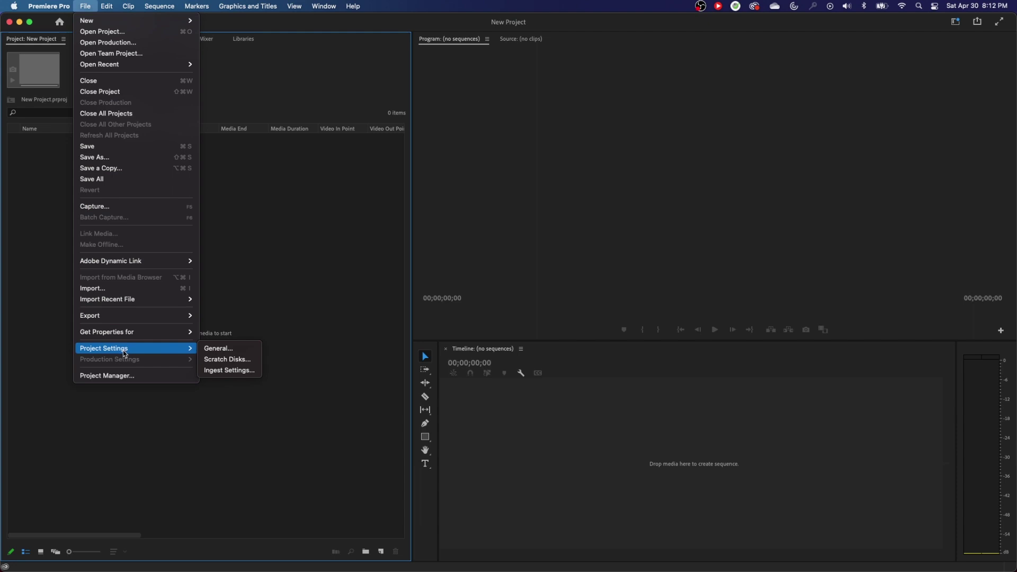
pyautogui.click(220, 349)
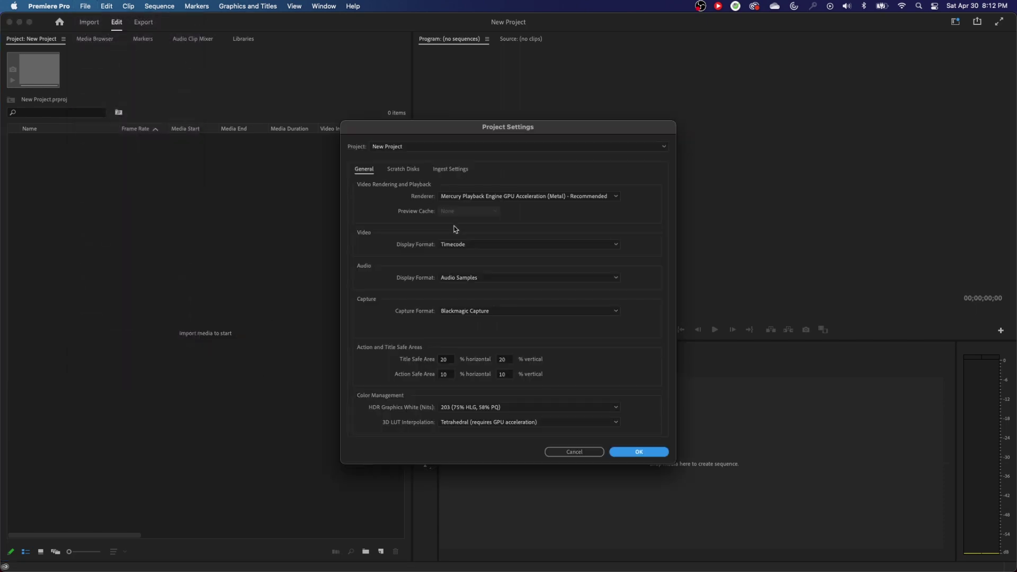
# Look through the Scratch Disks and Ingest Settings tabs, then return to General and reopen File
pyautogui.click(408, 170)
pyautogui.click(435, 169)
pyautogui.click(365, 170)
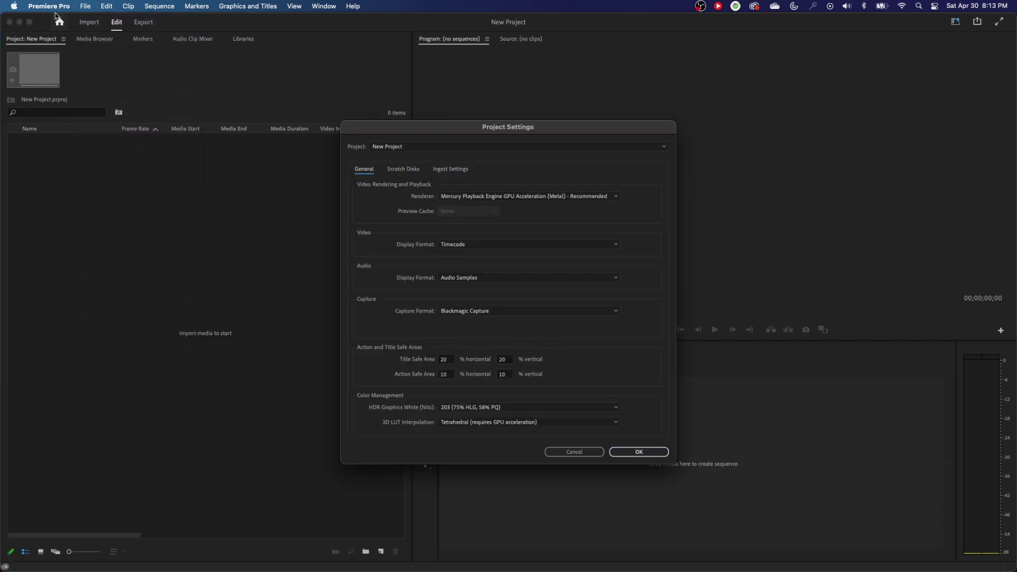
pyautogui.click(85, 7)
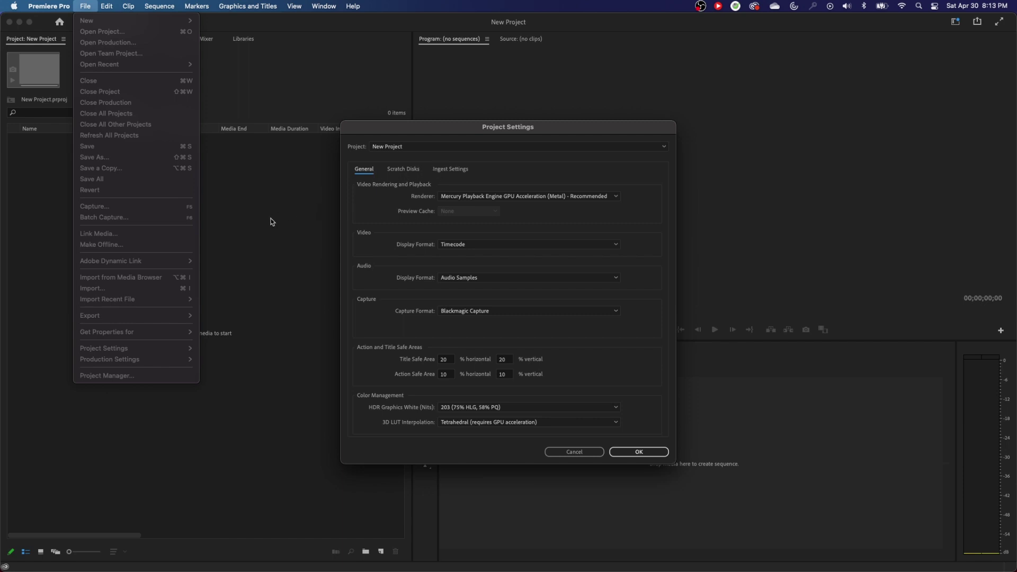
pyautogui.click(296, 209)
pyautogui.moveTo(415, 127); pyautogui.dragTo(395, 112)
pyautogui.click(387, 154)
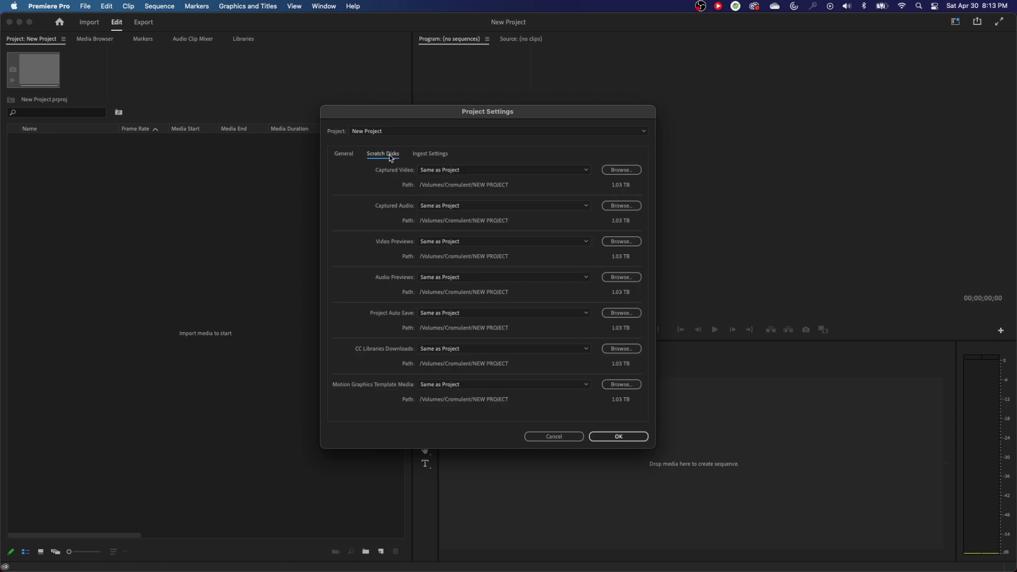
pyautogui.click(431, 155)
pyautogui.click(345, 154)
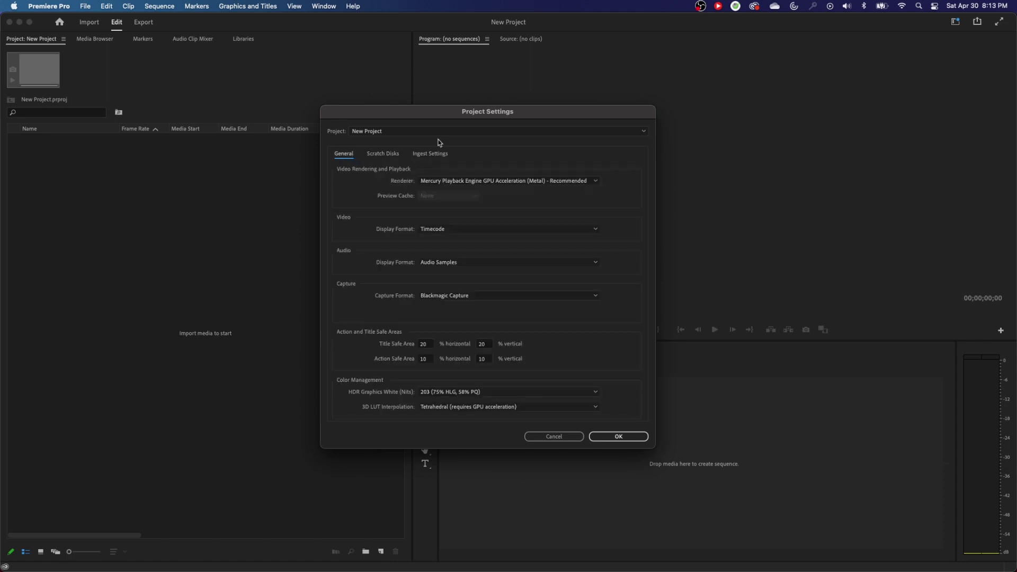
pyautogui.click(405, 133)
pyautogui.click(404, 144)
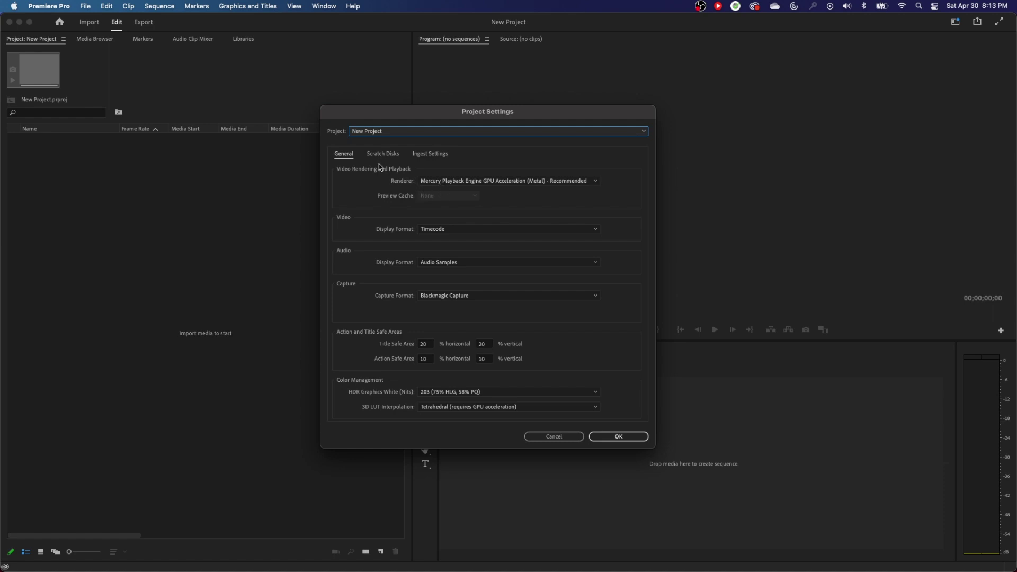
# Switch the renderer to Mercury Playback Engine Software Only, then back to GPU Acceleration (Metal)
pyautogui.click(343, 157)
pyautogui.click(450, 184)
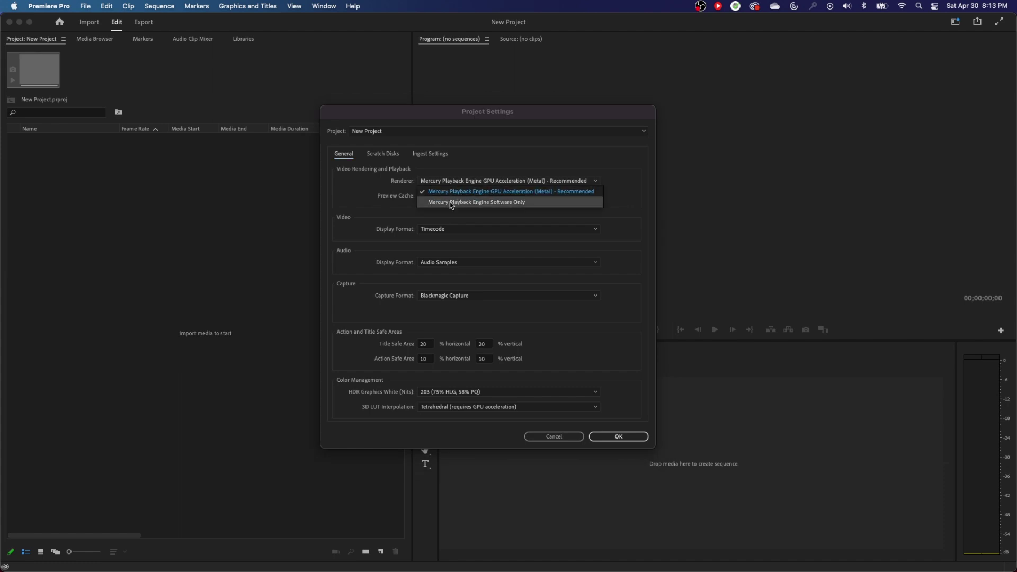
pyautogui.click(447, 204)
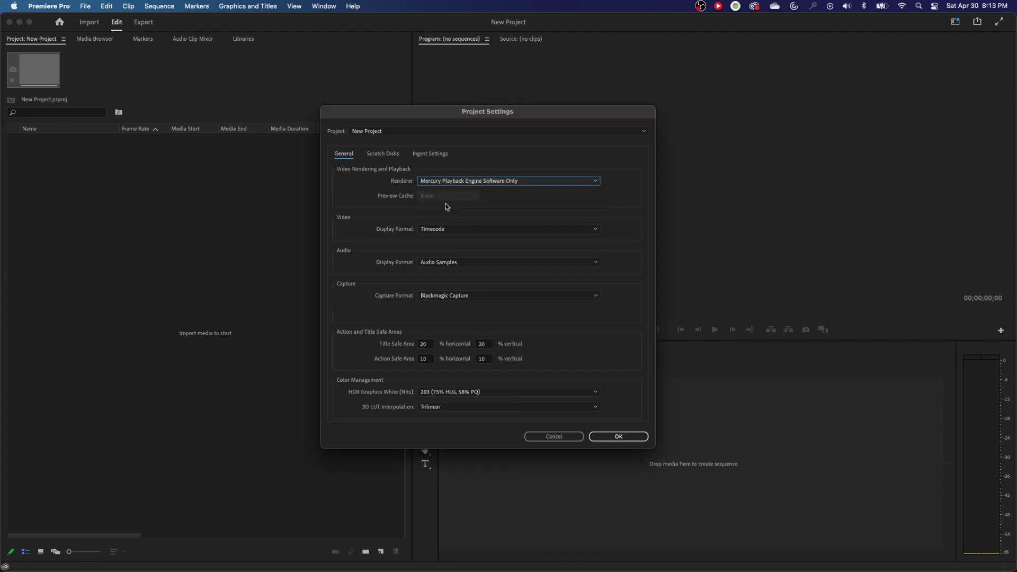
pyautogui.click(518, 183)
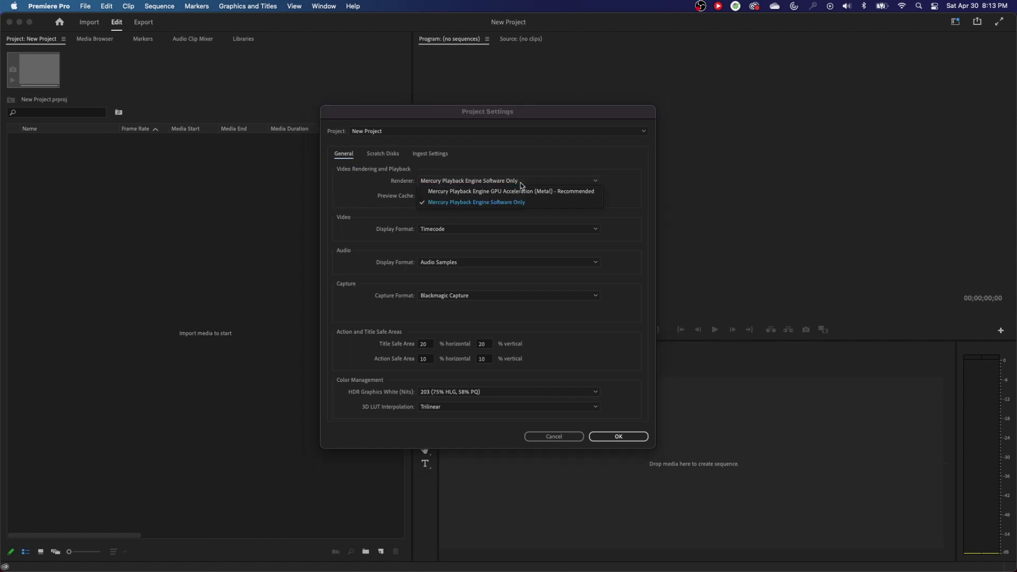
pyautogui.click(478, 194)
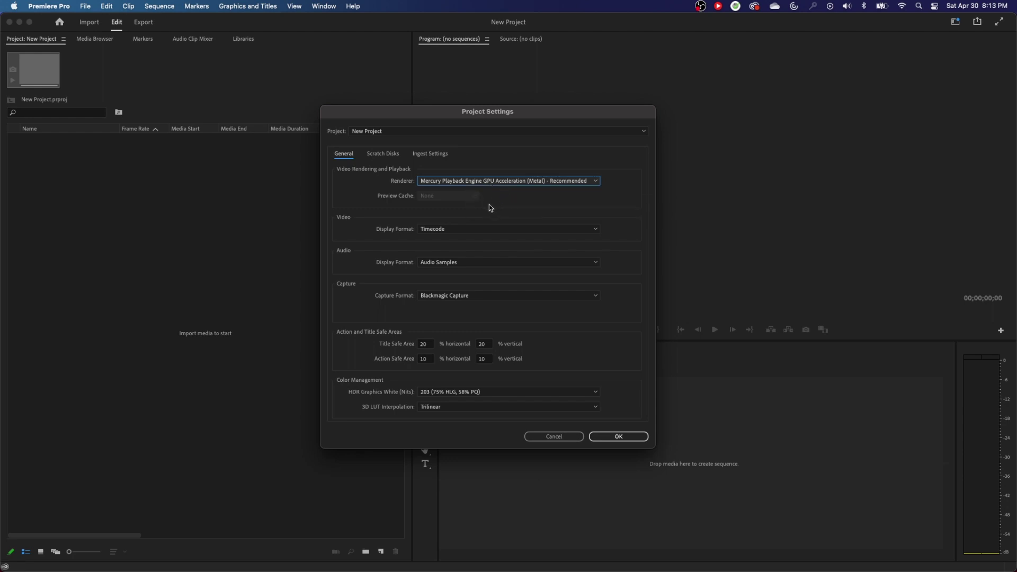
pyautogui.click(472, 183)
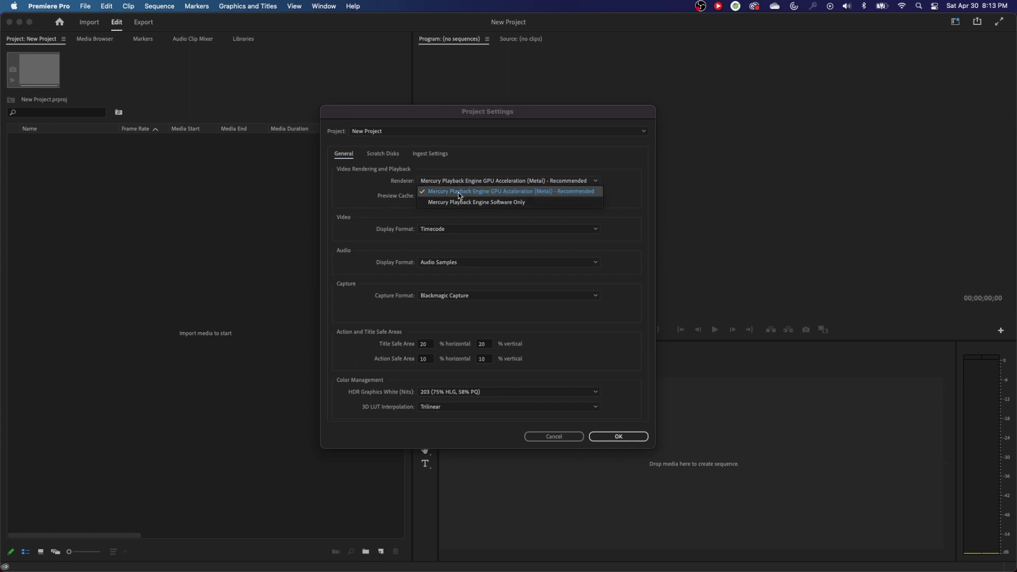
pyautogui.click(392, 194)
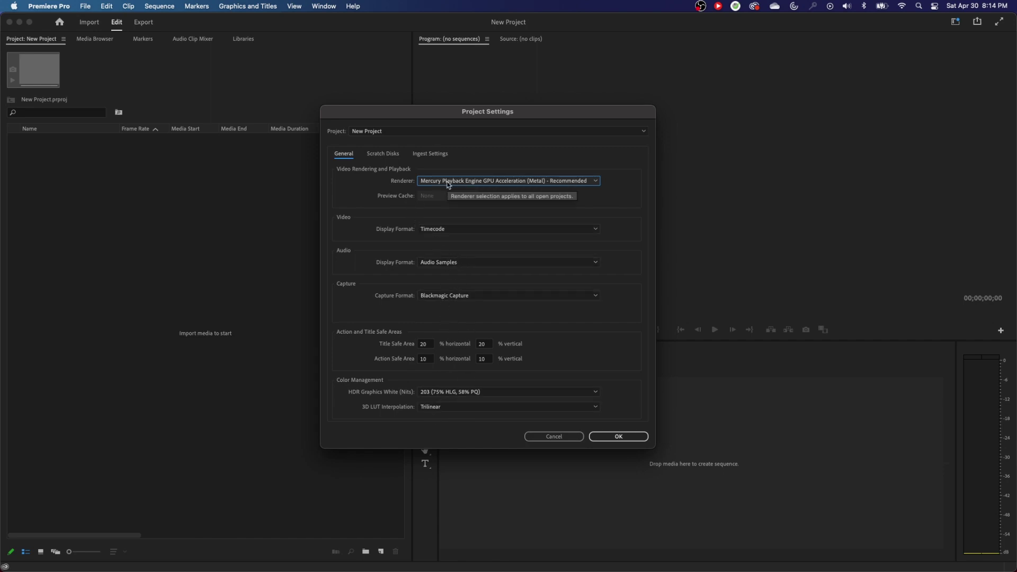
# Show the Scratch Disks tab, with every location Same as Project
pyautogui.click(383, 154)
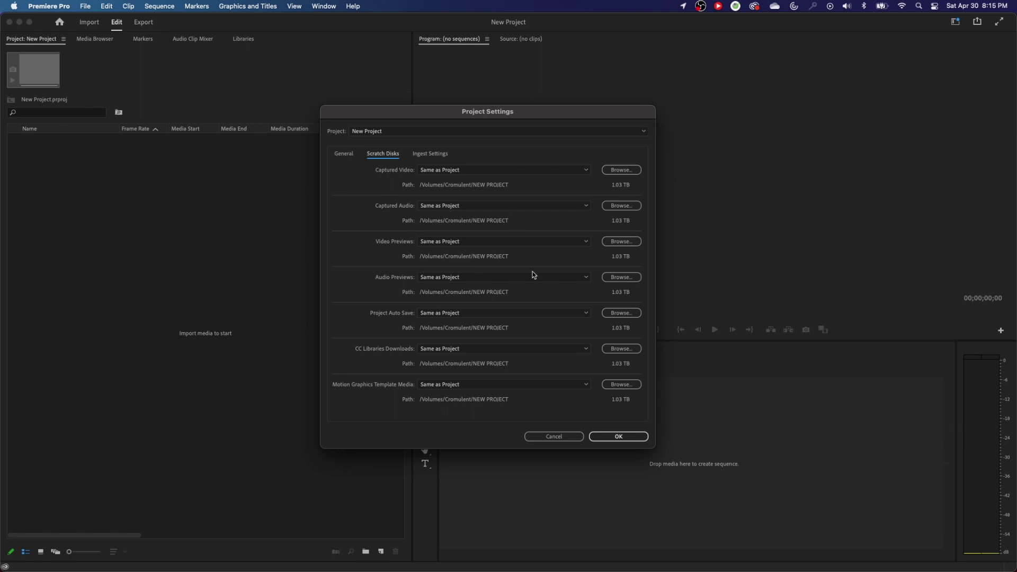
# Show the Ingest Settings tab, where ingest is currently disabled
pyautogui.click(430, 153)
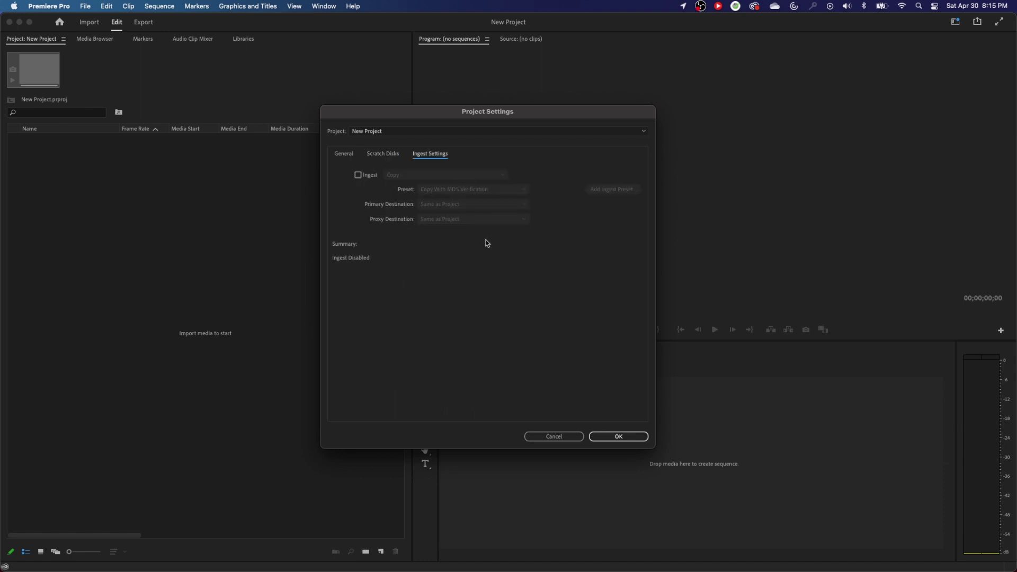
# Turn on ingest and keep Copy as the ingest action
pyautogui.click(358, 175)
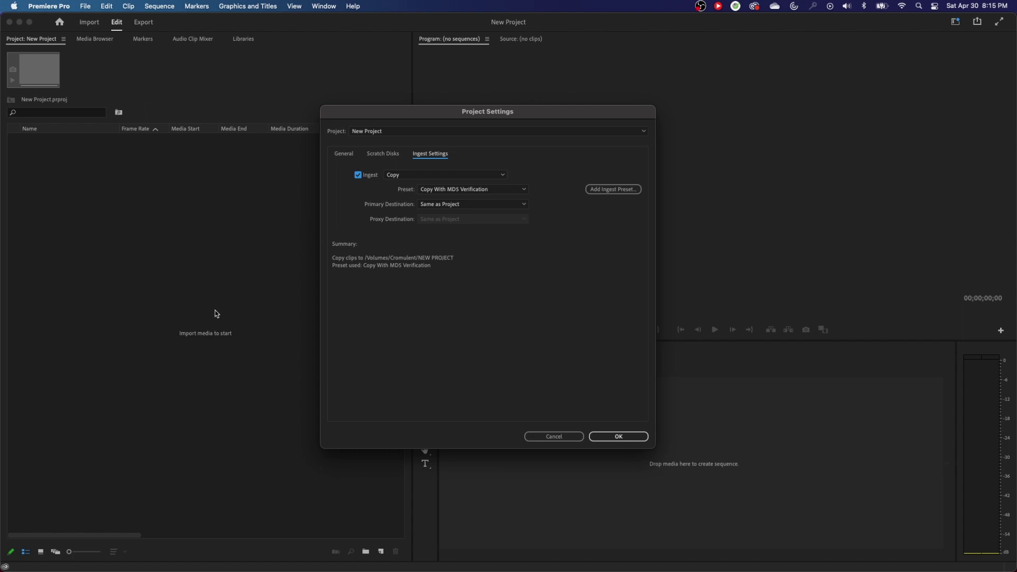
pyautogui.click(413, 176)
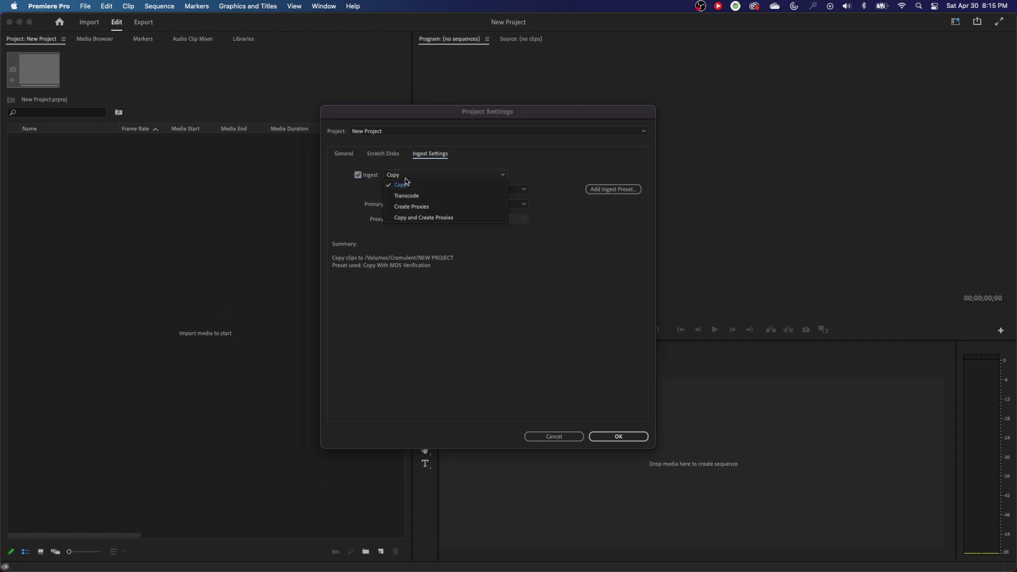
pyautogui.click(412, 186)
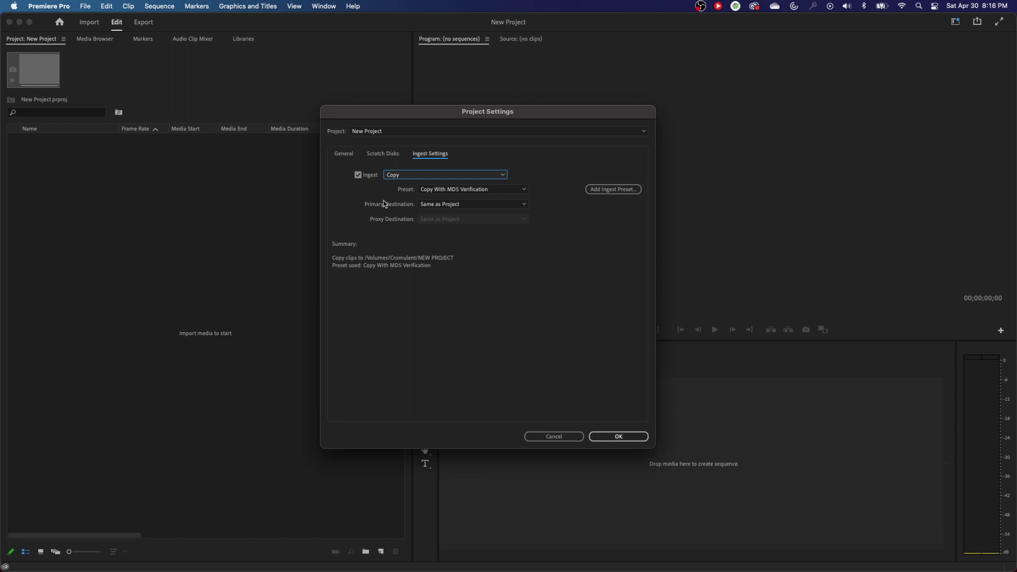
# Re-enable ingest with the Copy action to /Volumes/Cromulent/NEW PROJECT, then switch to General
pyautogui.click(359, 174)
pyautogui.click(405, 175)
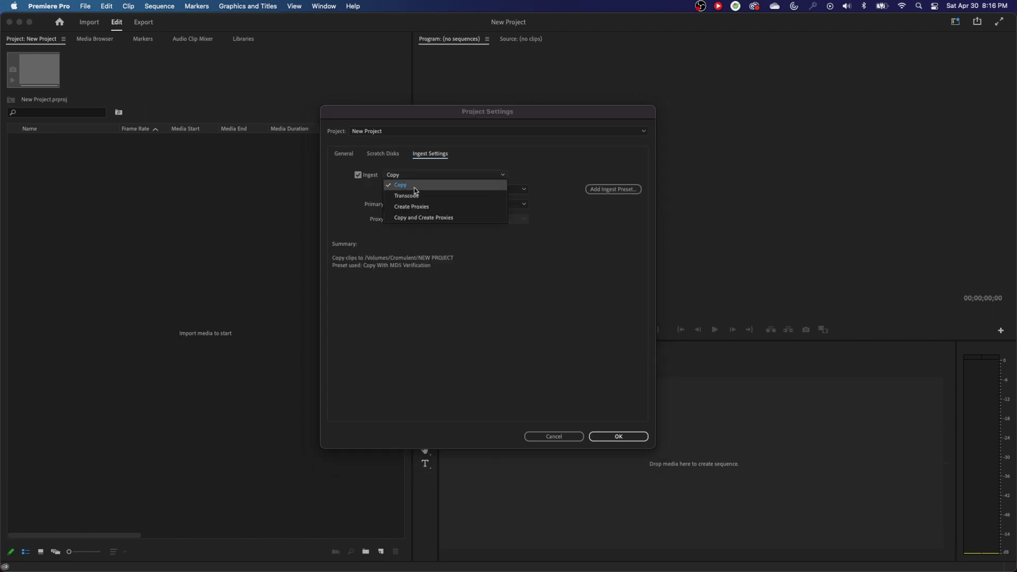
pyautogui.click(419, 186)
pyautogui.click(418, 175)
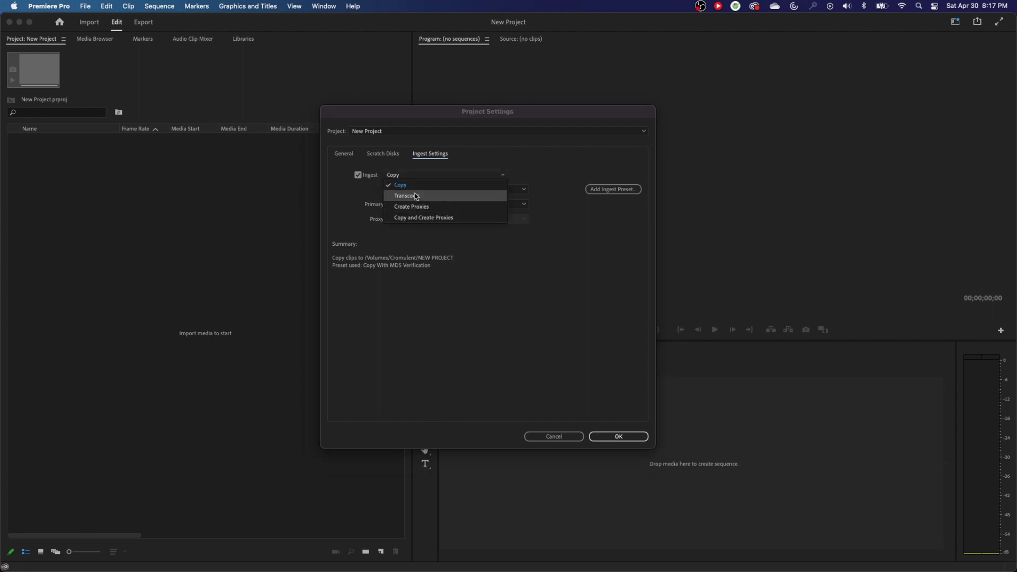
pyautogui.click(468, 248)
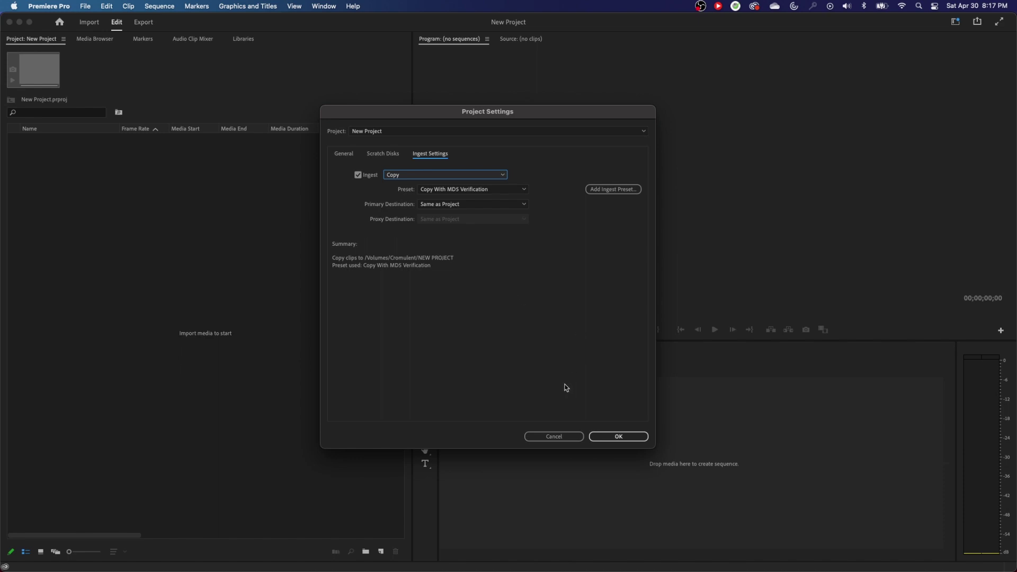
pyautogui.click(343, 154)
# Recheck the Scratch Disks and Ingest Settings tabs, then confirm Project Settings with OK
pyautogui.click(383, 154)
pyautogui.click(429, 154)
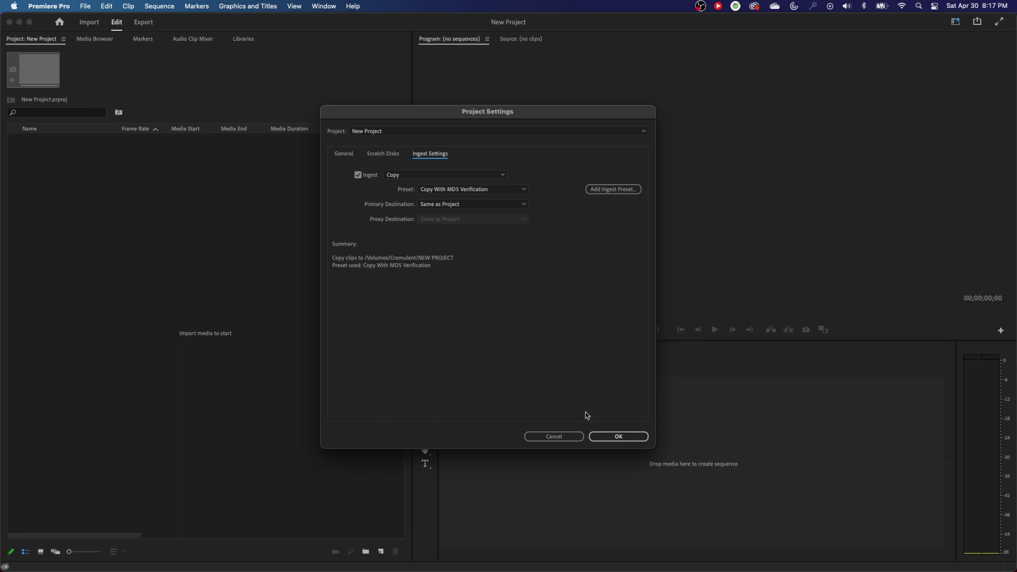
pyautogui.click(598, 438)
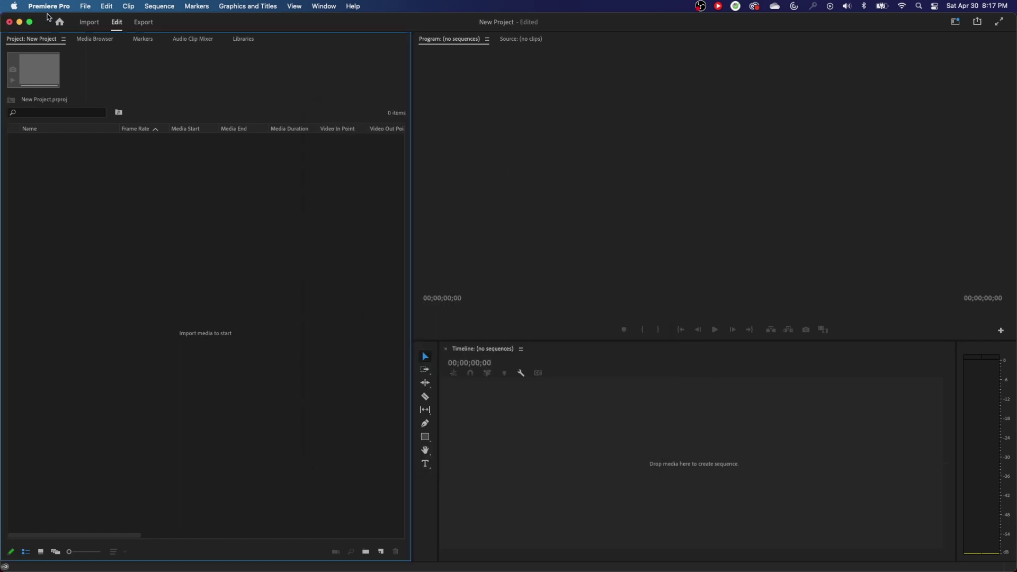